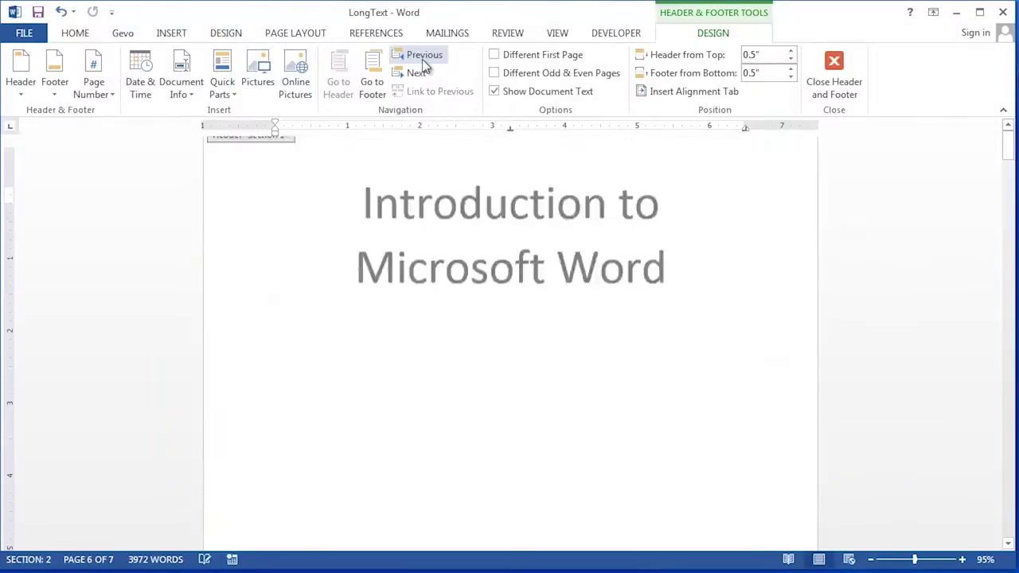
left_click(422, 59)
left_click(417, 73)
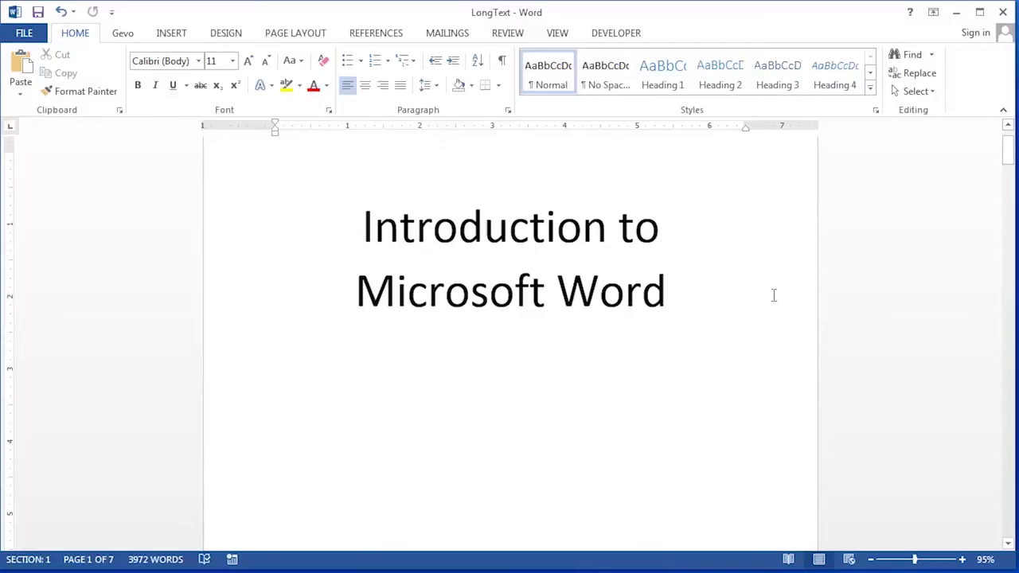
Examine the header on each page and check which section the title page, text pages and last page belong to
scroll(773, 296, "up", 2)
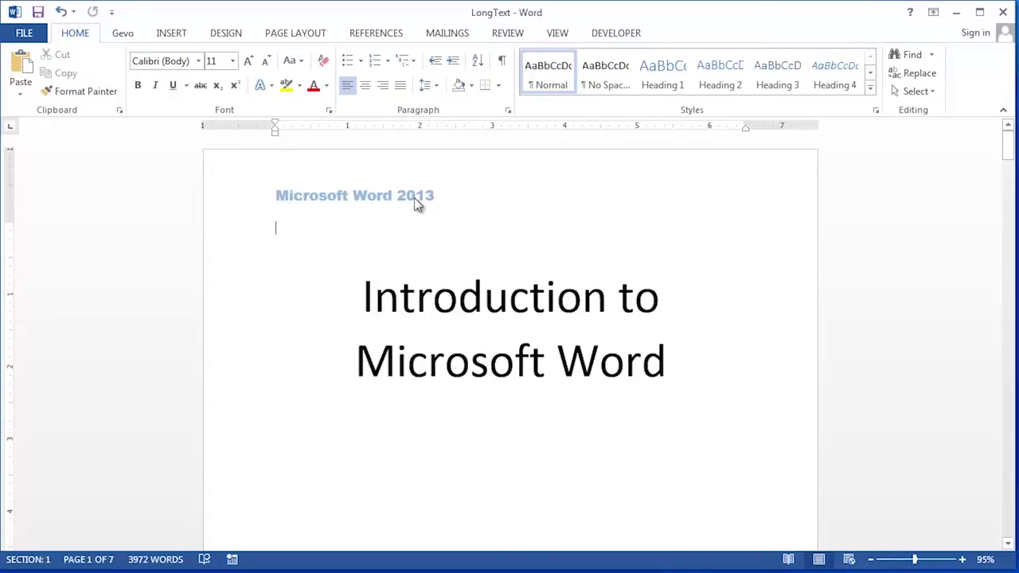
scroll(402, 227, "down", 14)
scroll(405, 253, "down", 8)
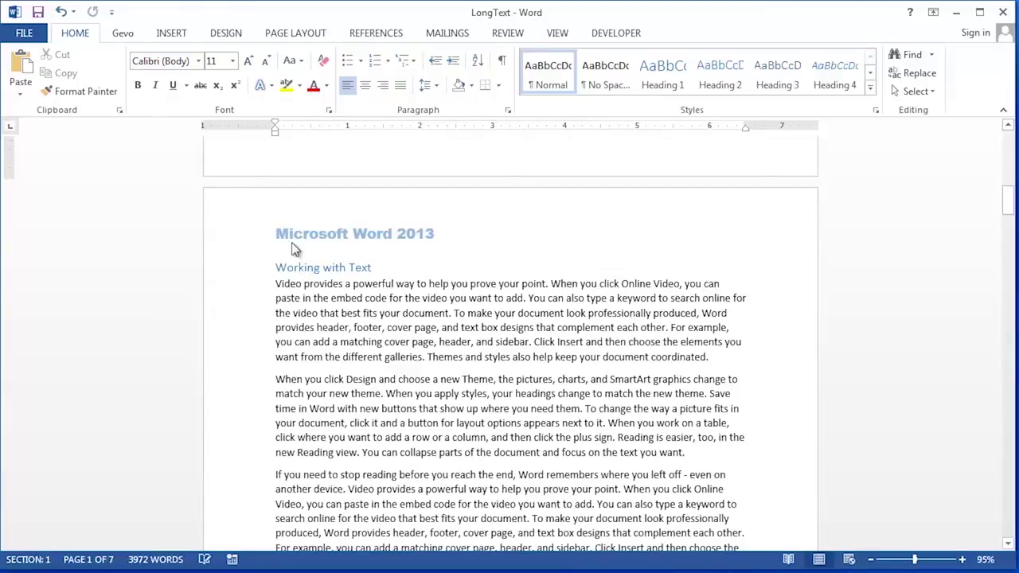
left_click(287, 268)
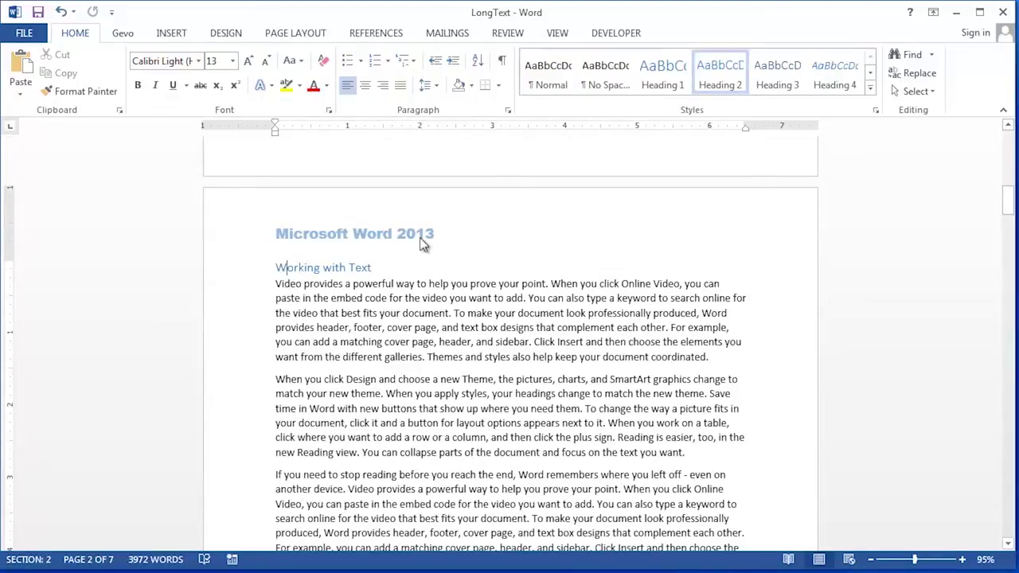
scroll(420, 237, "down", 15)
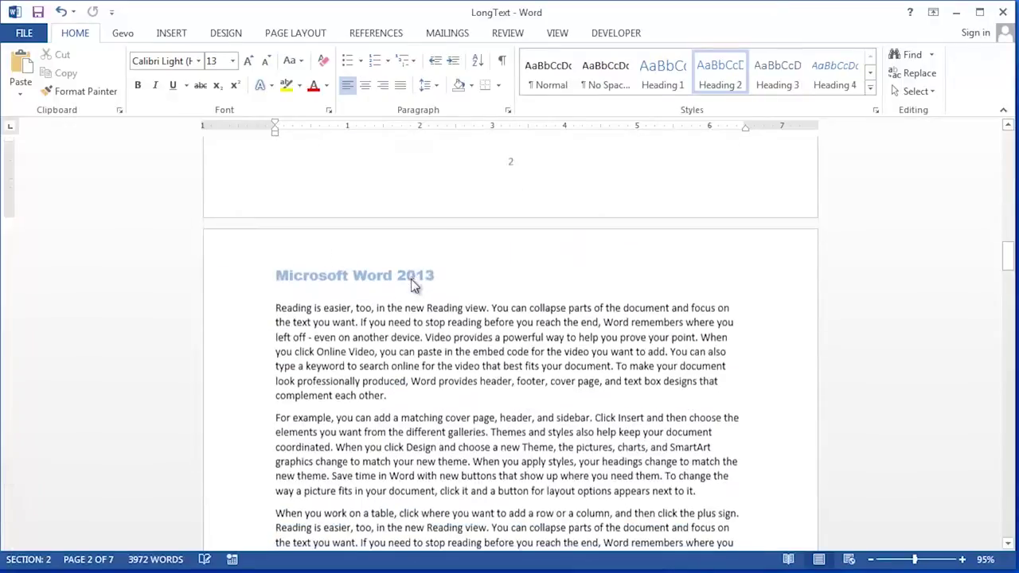
scroll(413, 285, "down", 20)
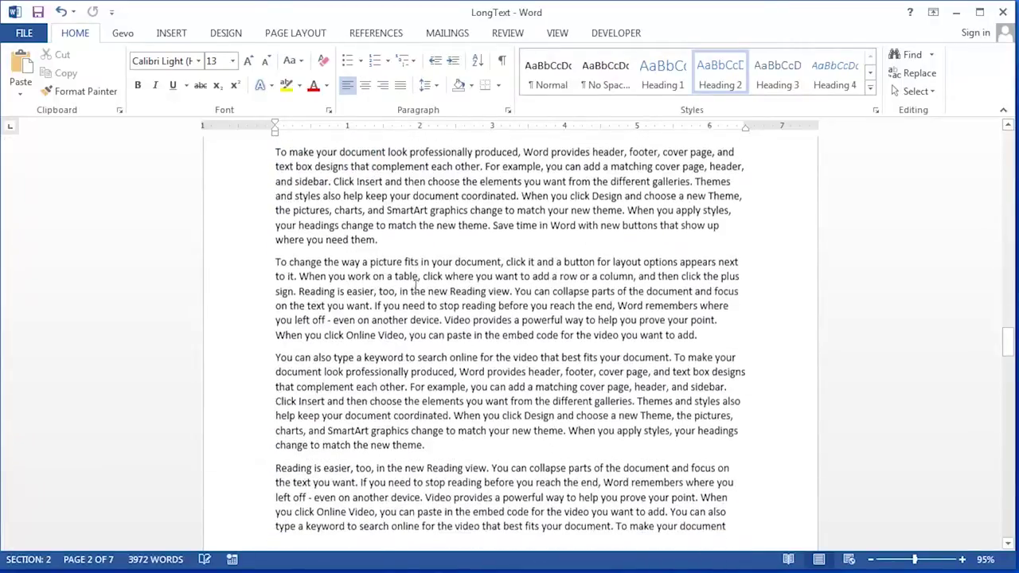
scroll(416, 284, "down", 20)
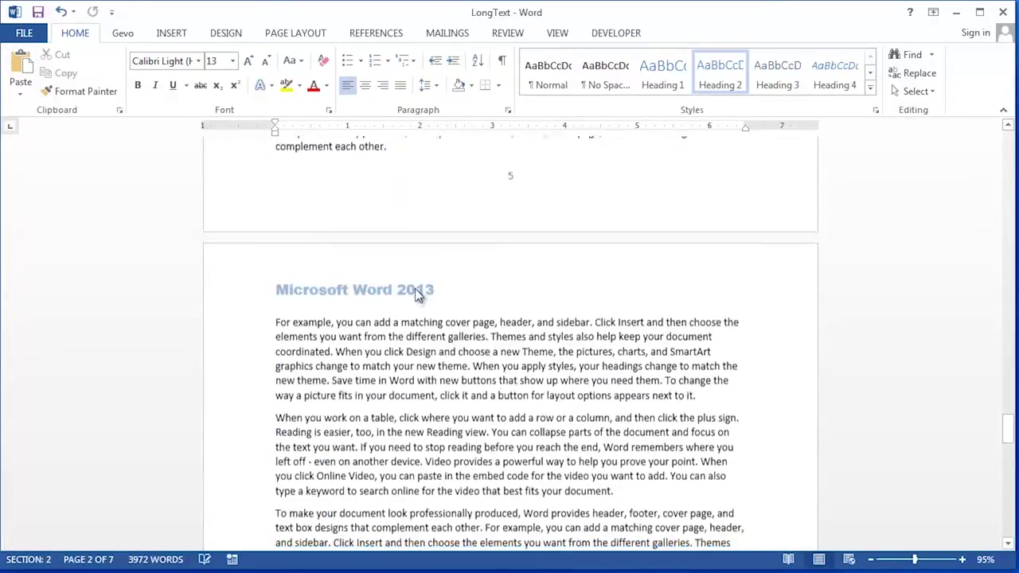
scroll(415, 290, "down", 5)
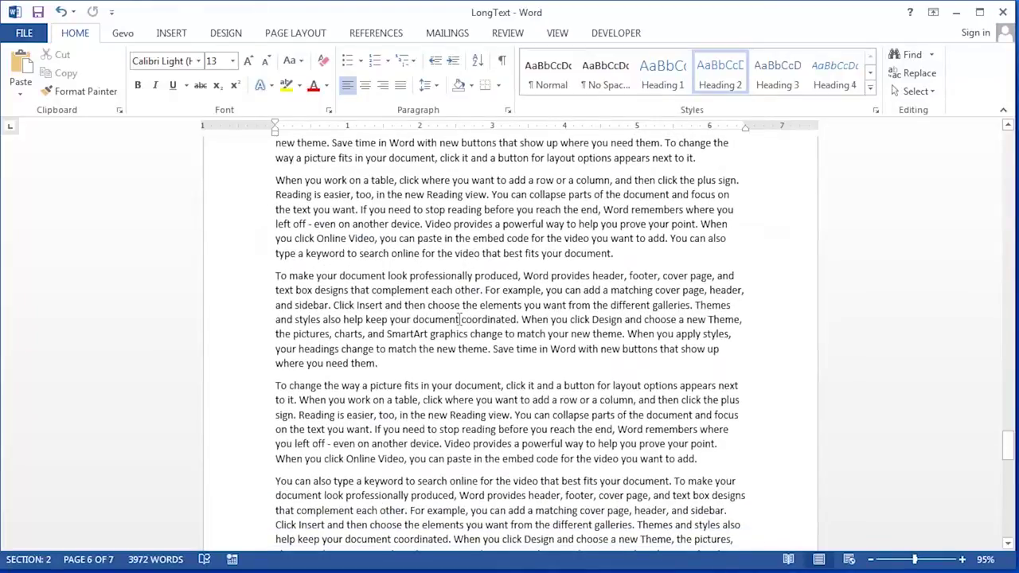
left_click(459, 319)
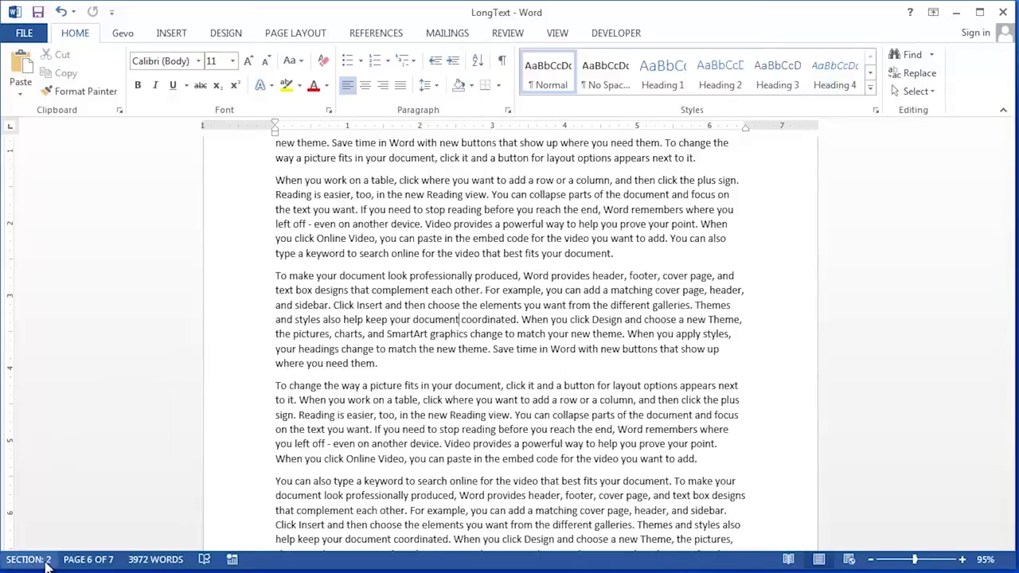
scroll(440, 288, "down", 12)
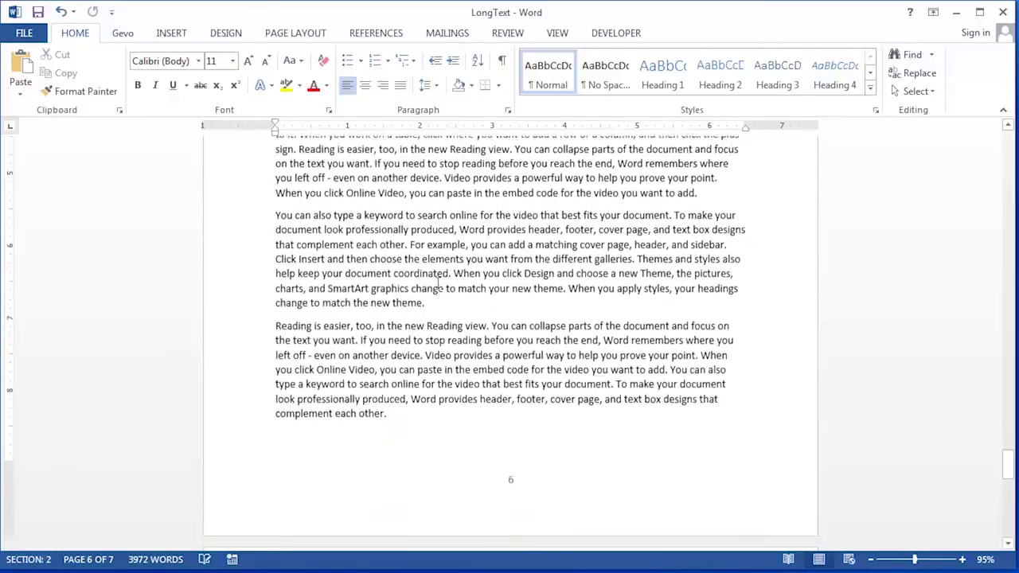
scroll(440, 288, "up", 12)
scroll(441, 288, "down", 6)
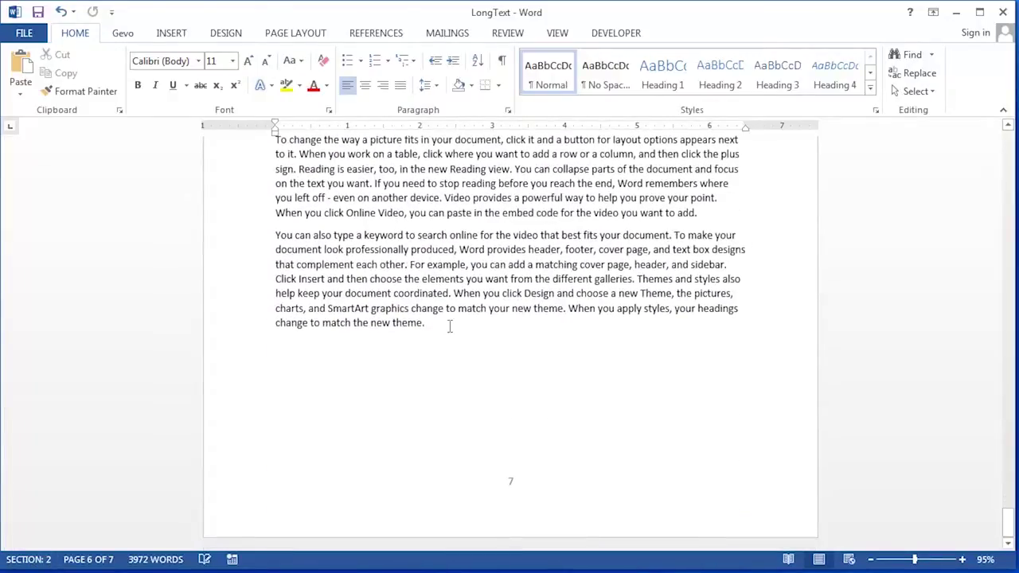
left_click(447, 308)
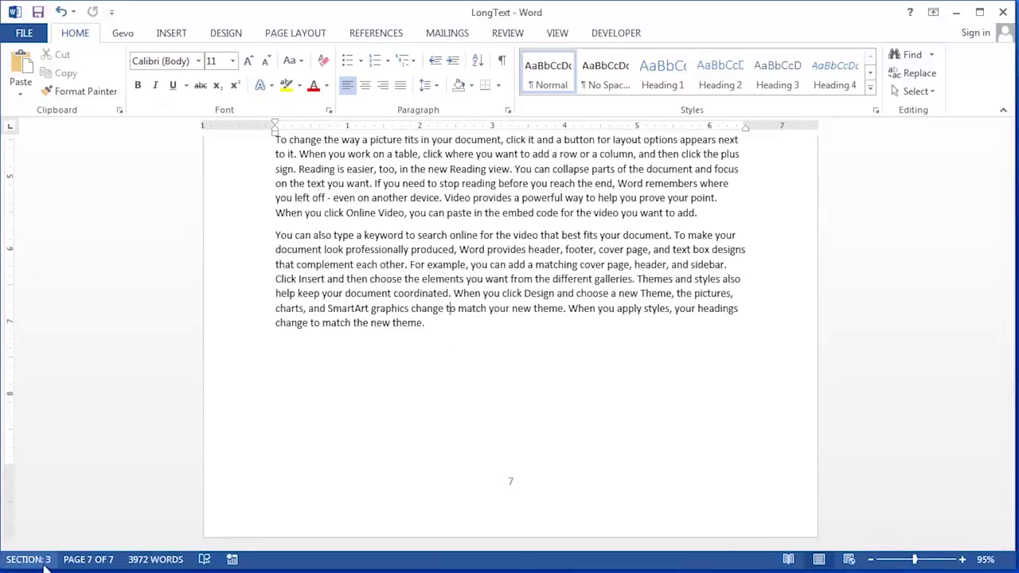
Return to the title page and look over the available page break and section break types without inserting any
scroll(497, 286, "up", 18)
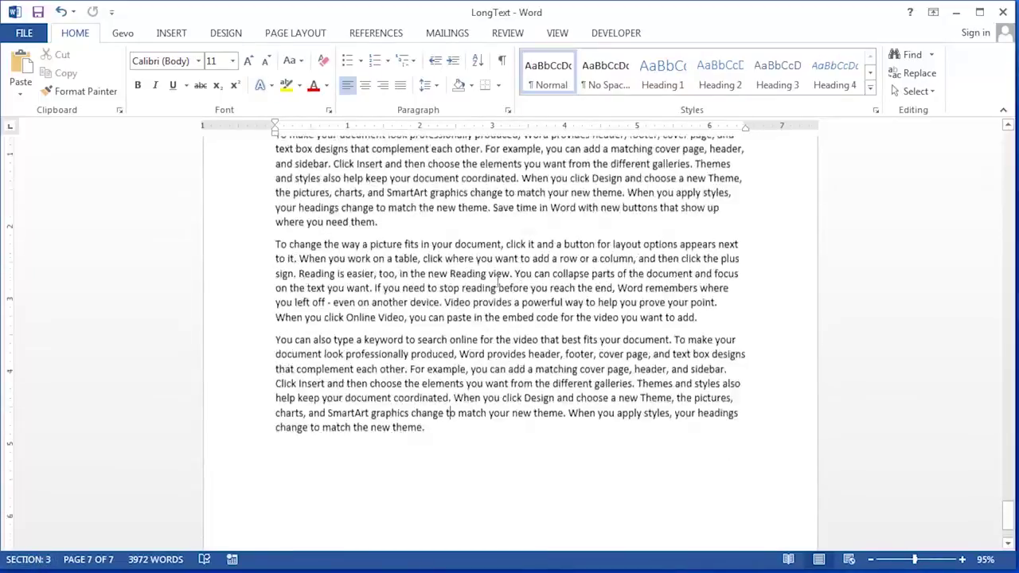
scroll(497, 281, "up", 15)
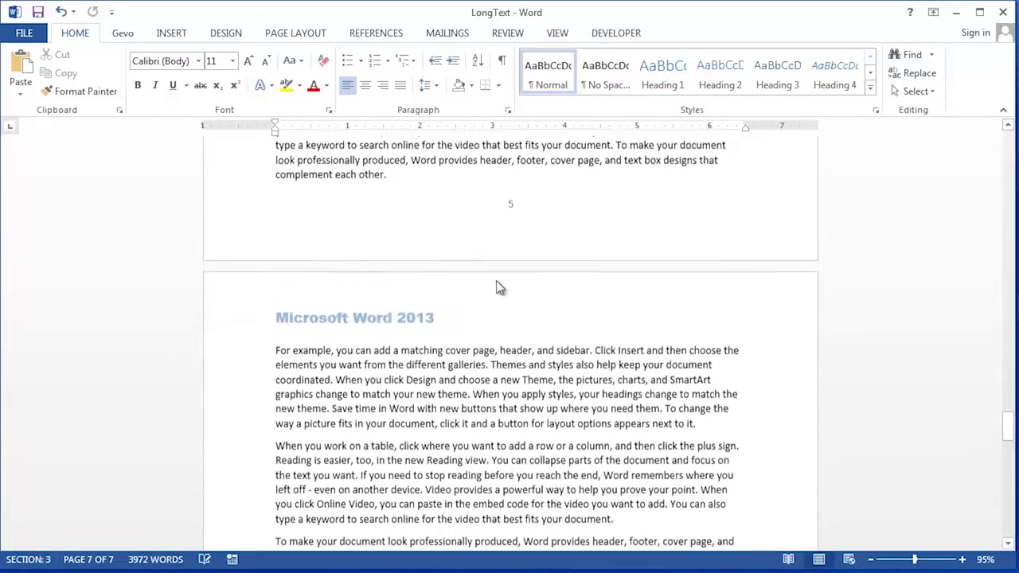
scroll(498, 281, "up", 20)
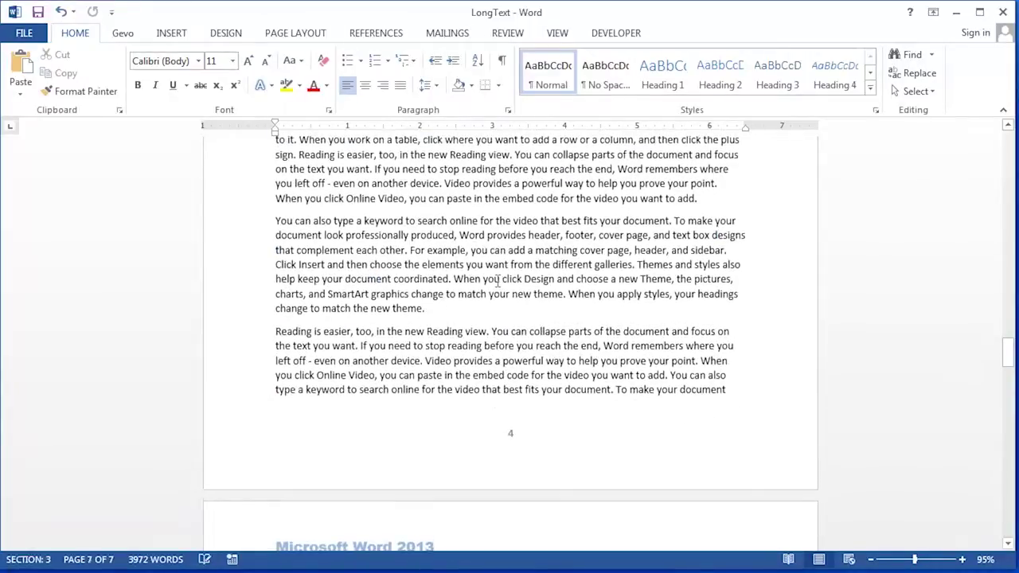
scroll(497, 283, "up", 20)
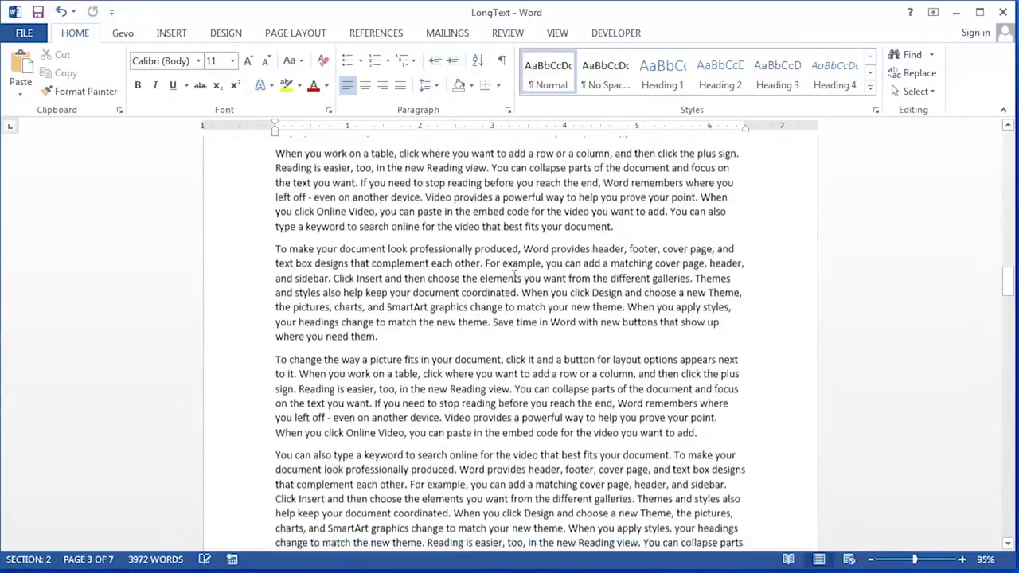
scroll(516, 277, "up", 20)
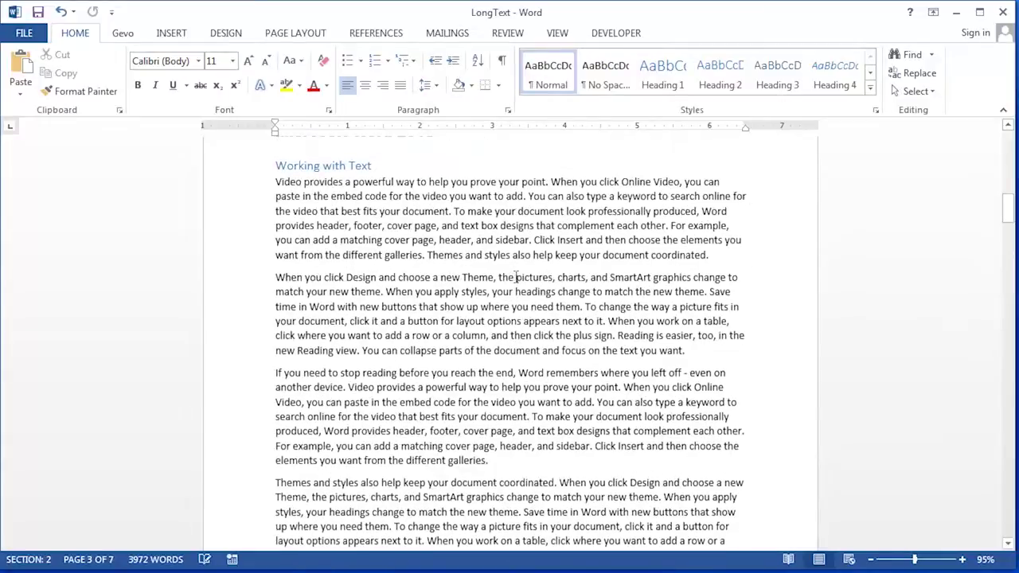
scroll(522, 255, "up", 5)
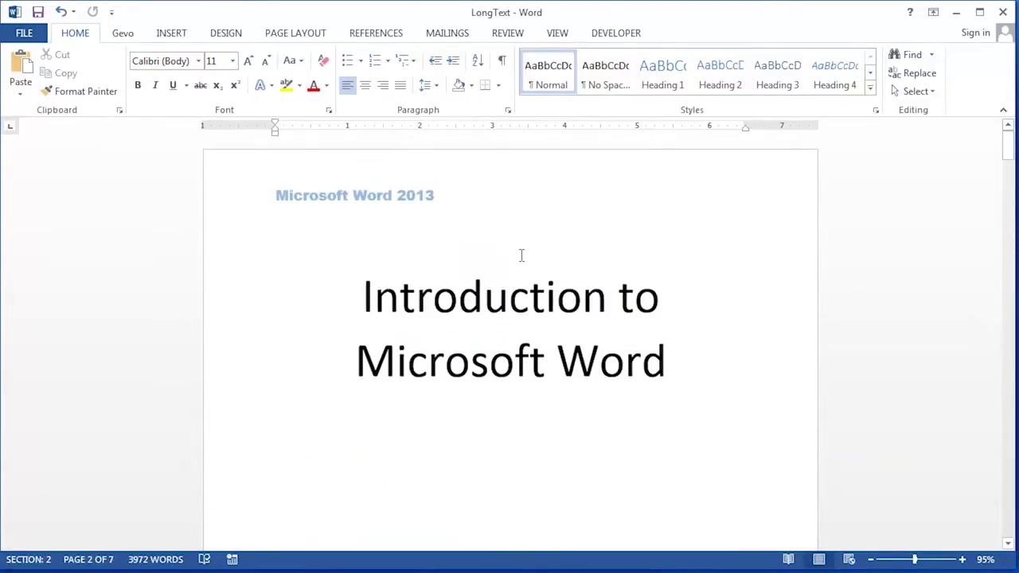
left_click(287, 40)
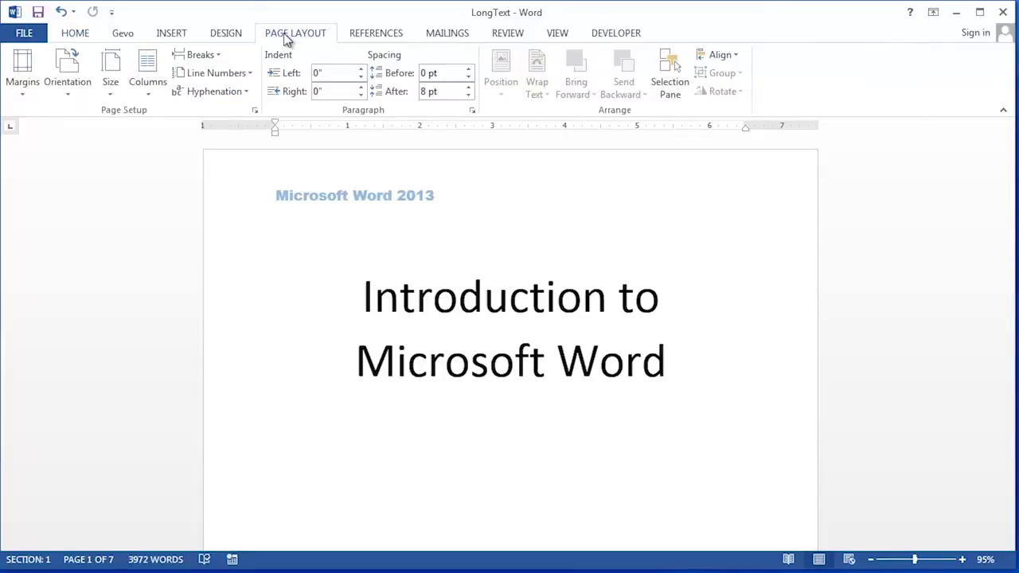
left_click(218, 61)
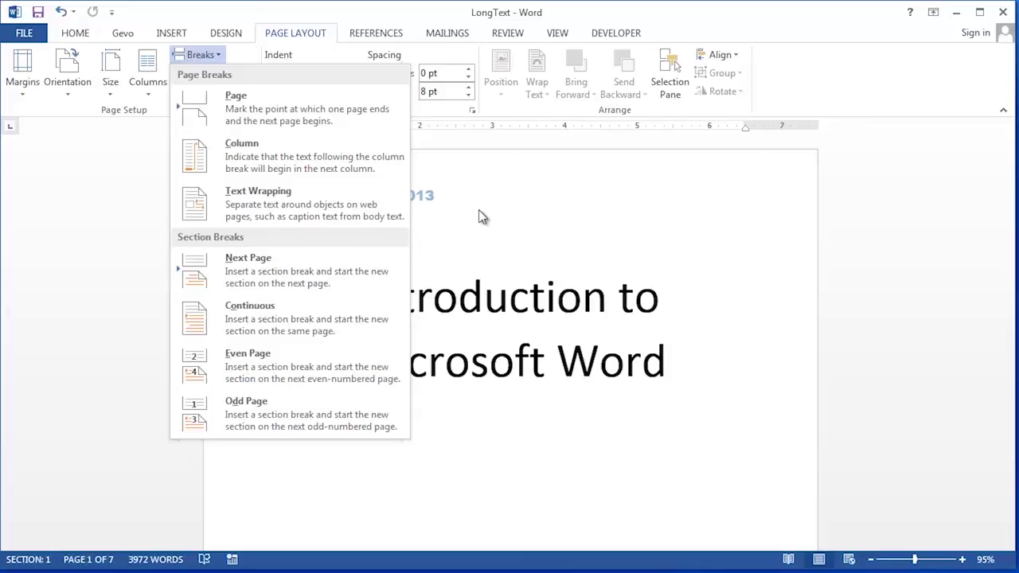
left_click(502, 235)
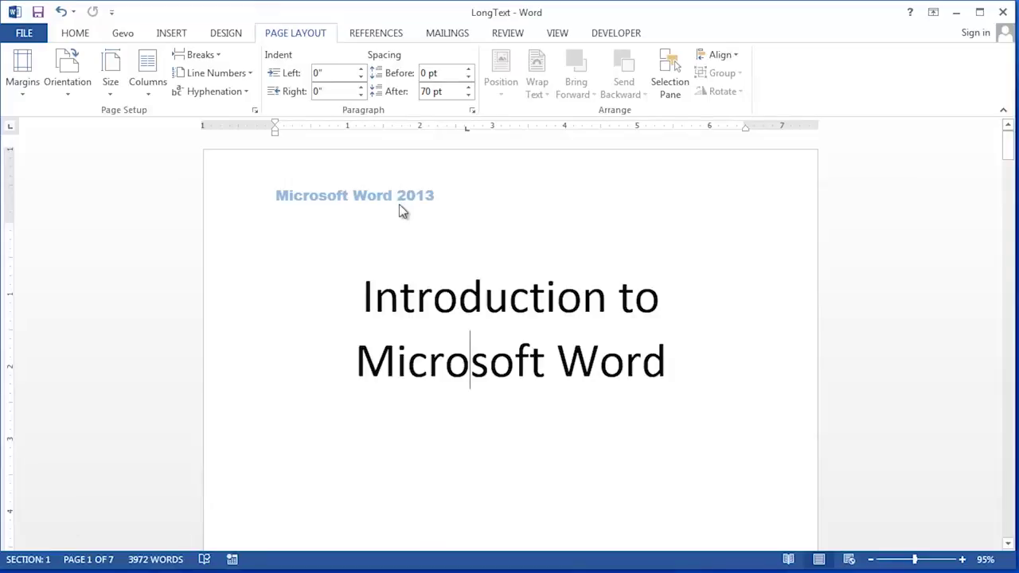
Copy the "Microsoft Word 2013" text in the title page's Section 1 header and delete it there
double_click(325, 199)
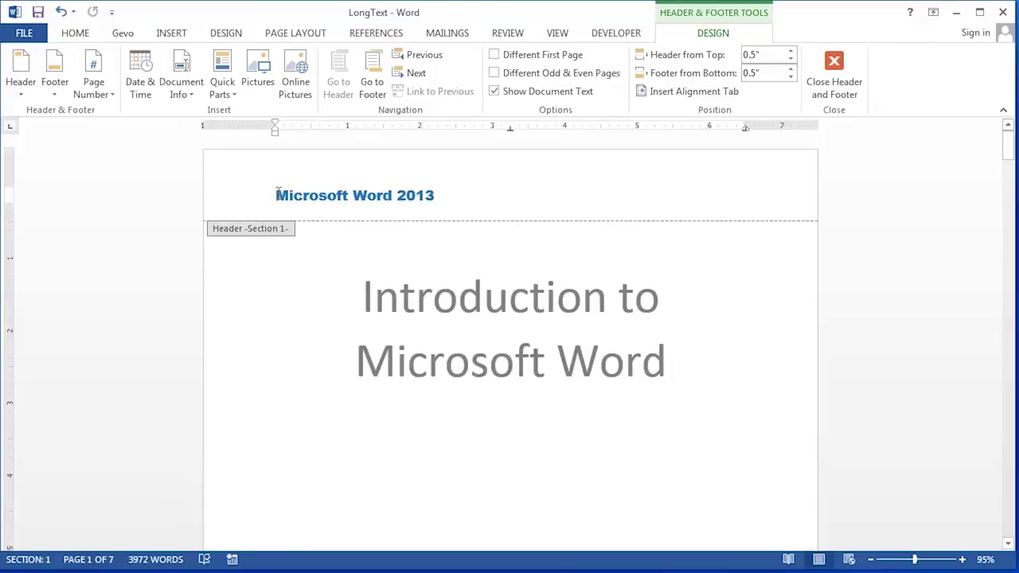
left_click_drag(280, 194, 441, 200)
key("ctrl+c")
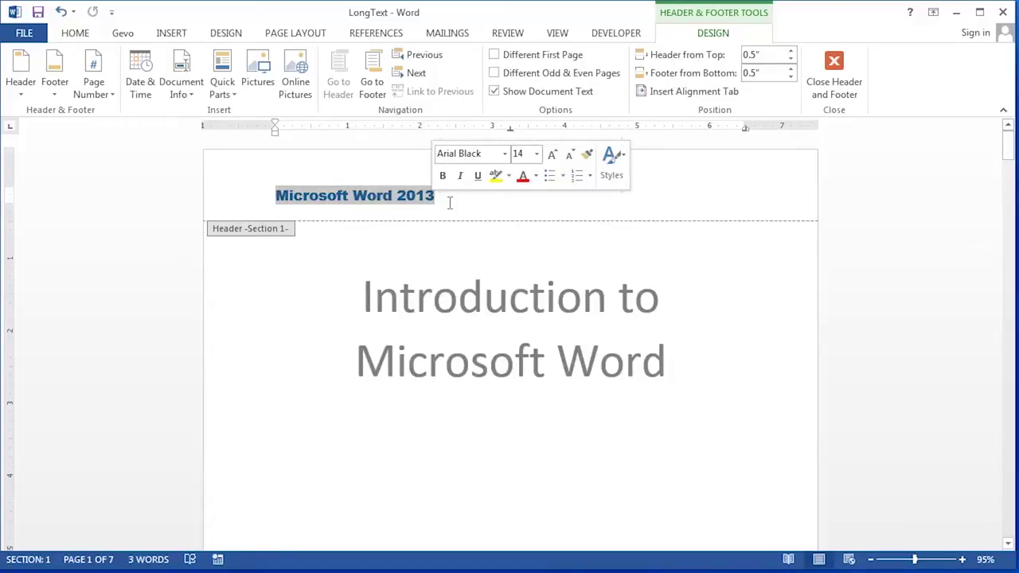
key("Delete")
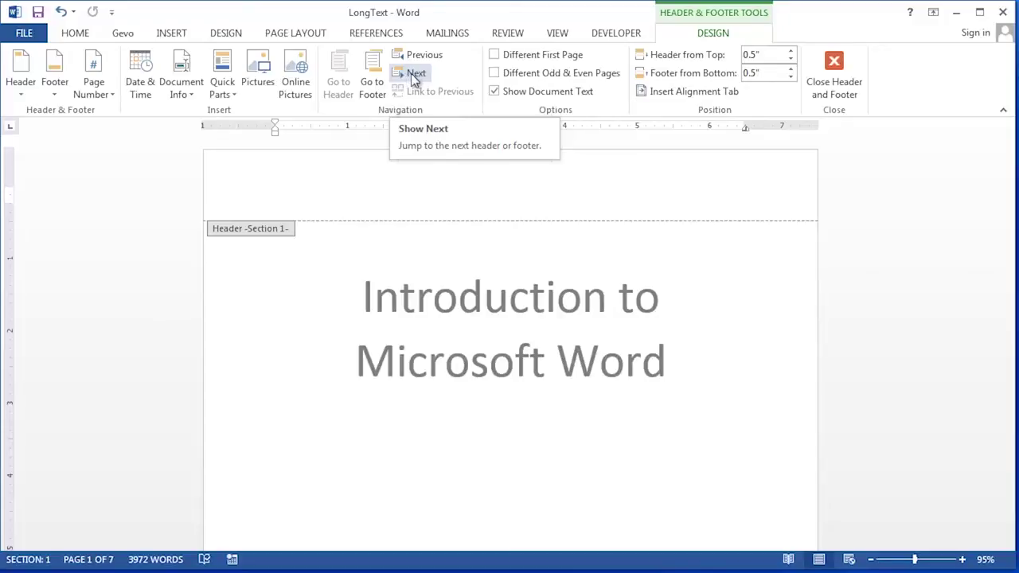
Unlink the Section 2 header from the previous section and make it read "Microsoft Word 2013 – Working with Text" using the copied text
left_click(412, 78)
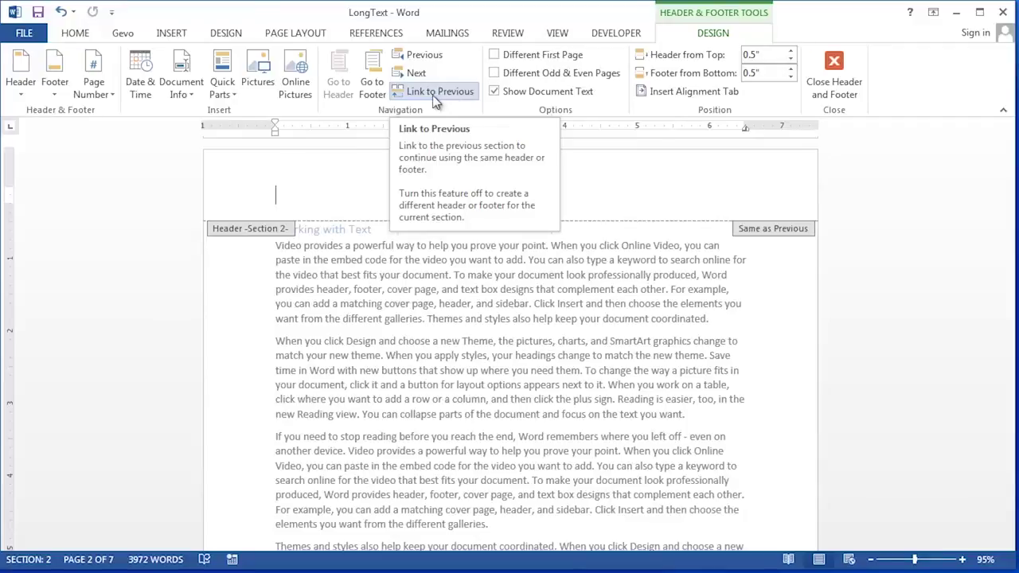
left_click(436, 101)
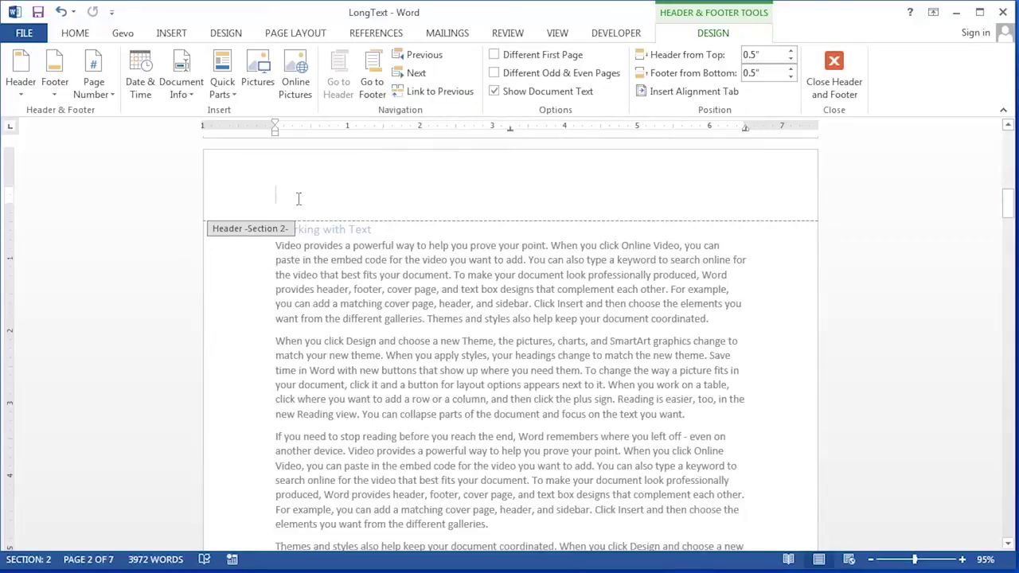
key("ctrl+v")
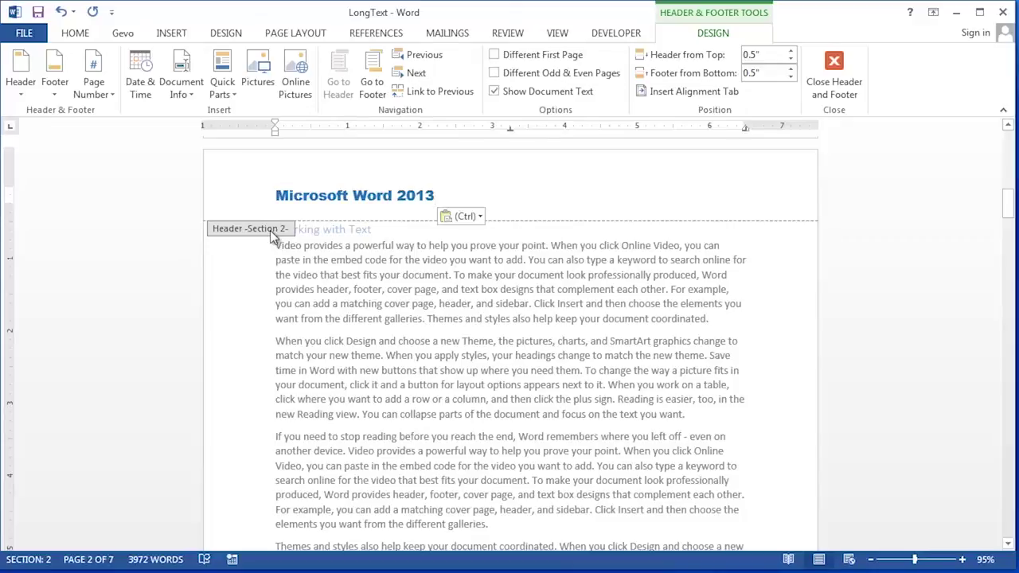
type("- Work")
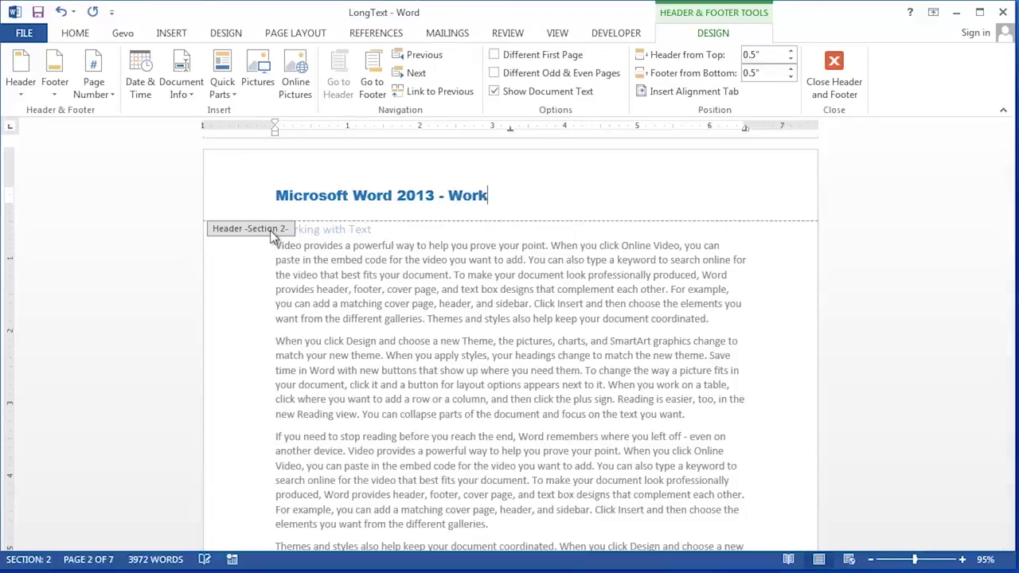
type("ing with Text")
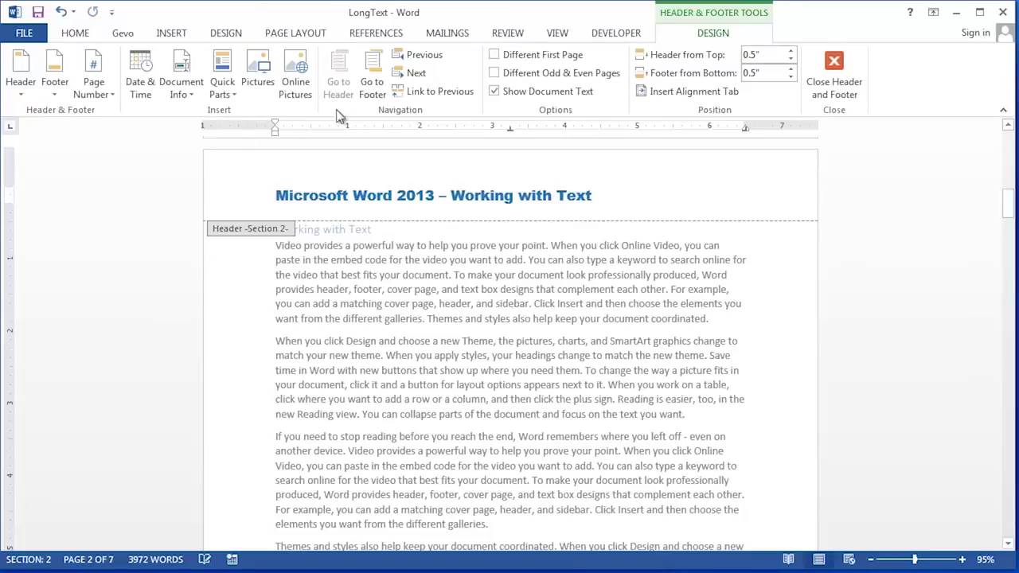
Unlink the Section 3 header from the previous section and replace "Working with Text" in it with "Working With Graphics"
left_click(417, 73)
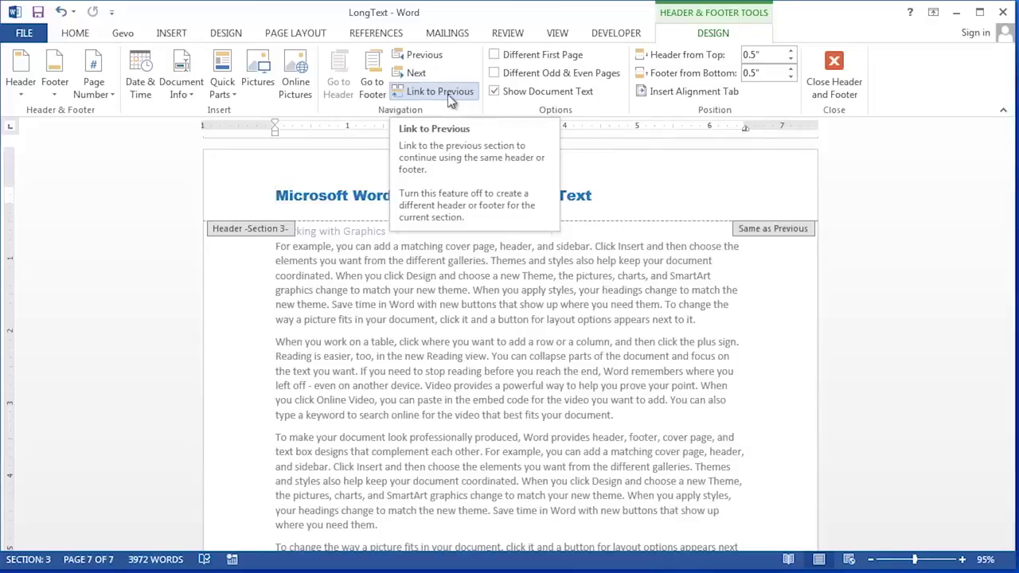
left_click(450, 93)
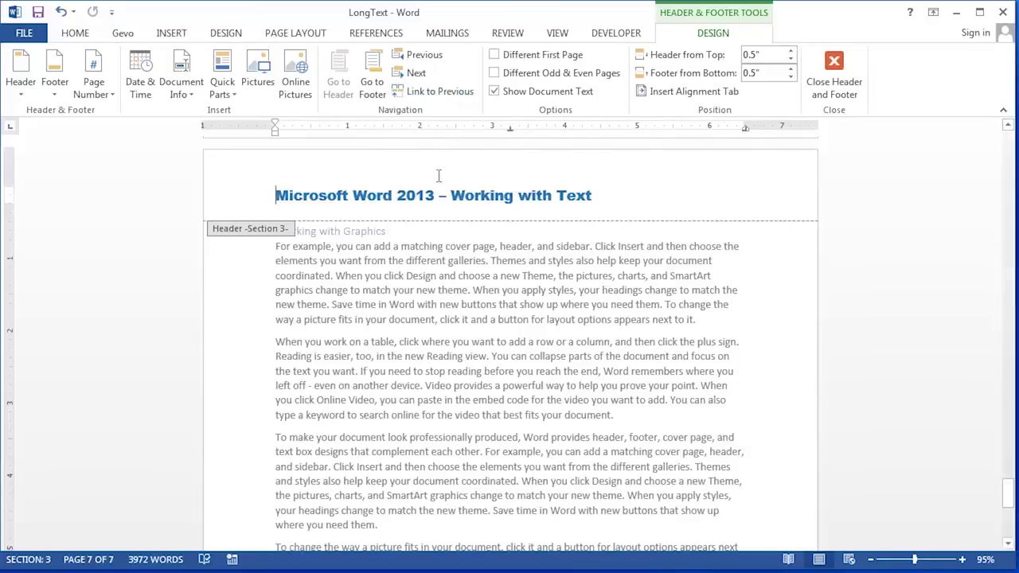
left_click_drag(450, 195, 593, 195)
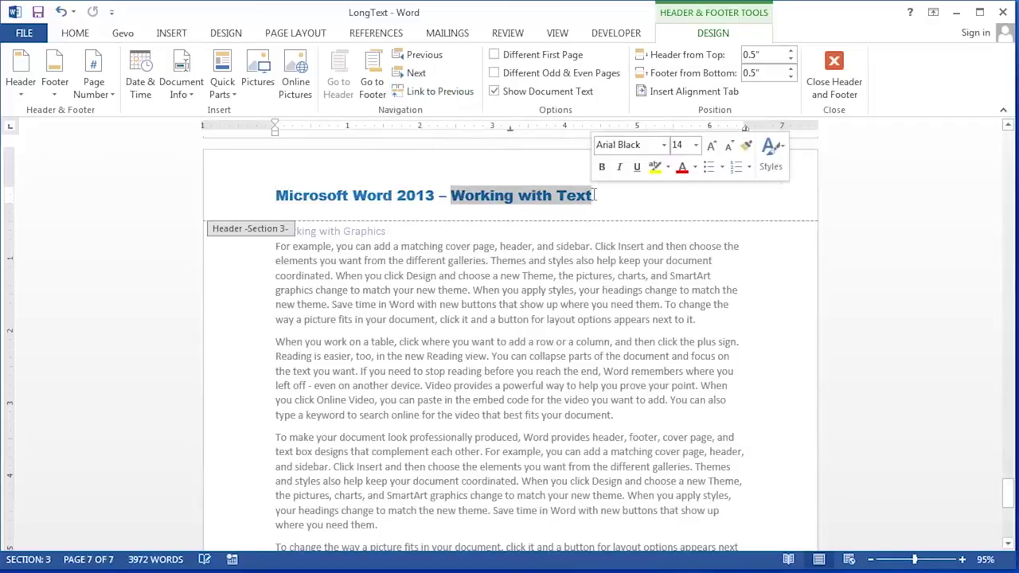
type("W")
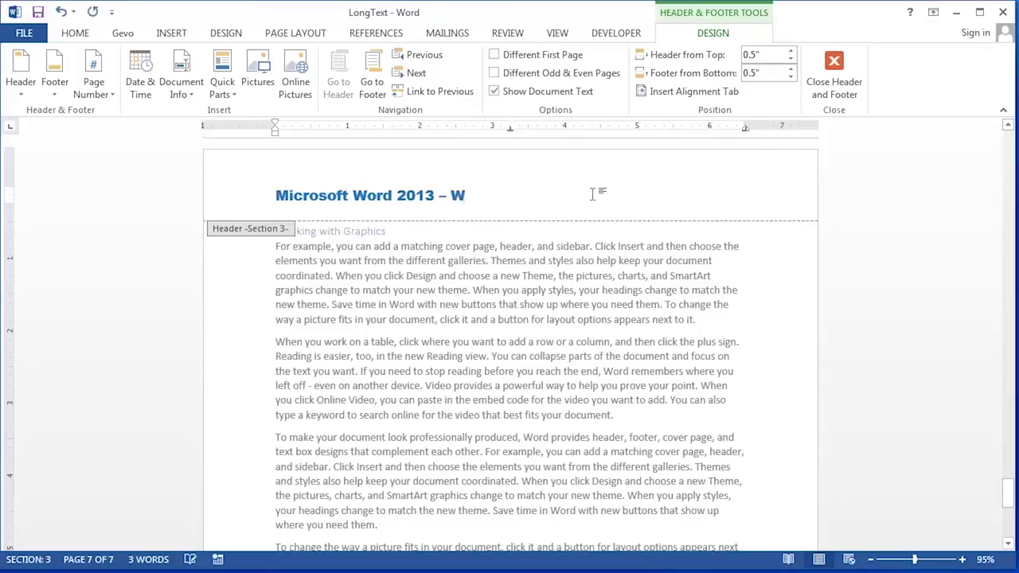
type("orking With Graphics")
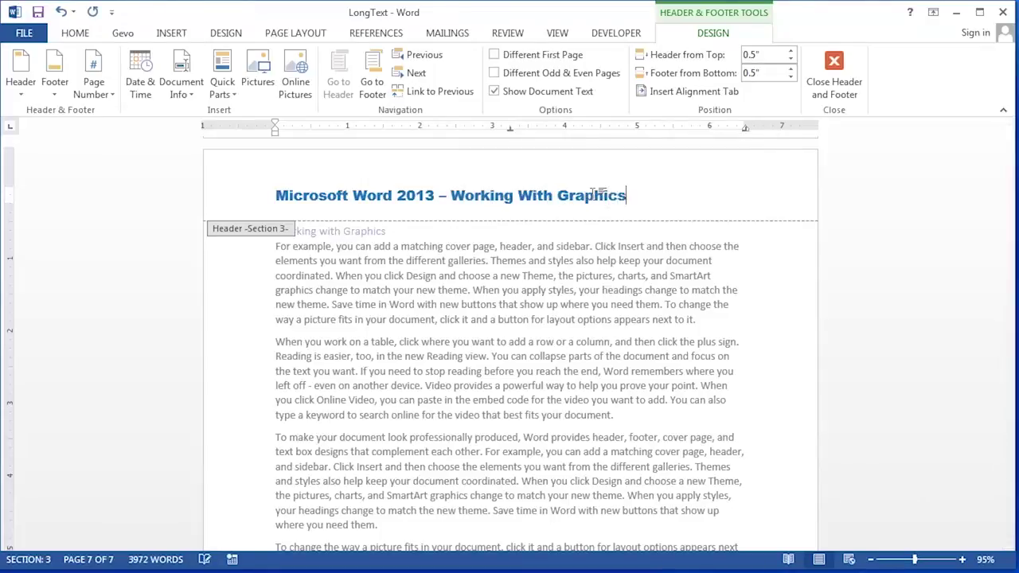
Go back through the headers to Section 1 and forward again to Section 3 to compare their text
left_click(436, 57)
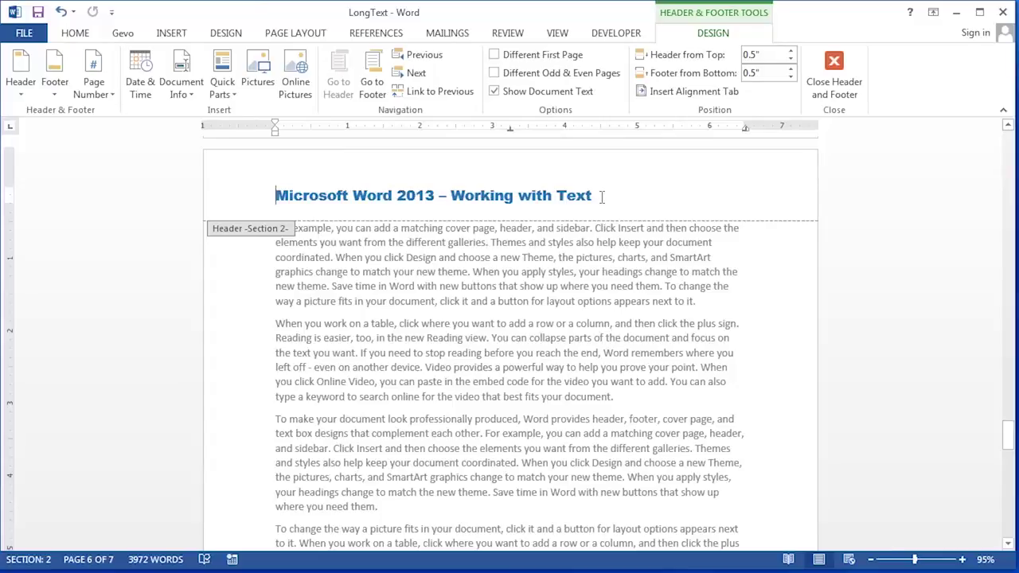
left_click(423, 63)
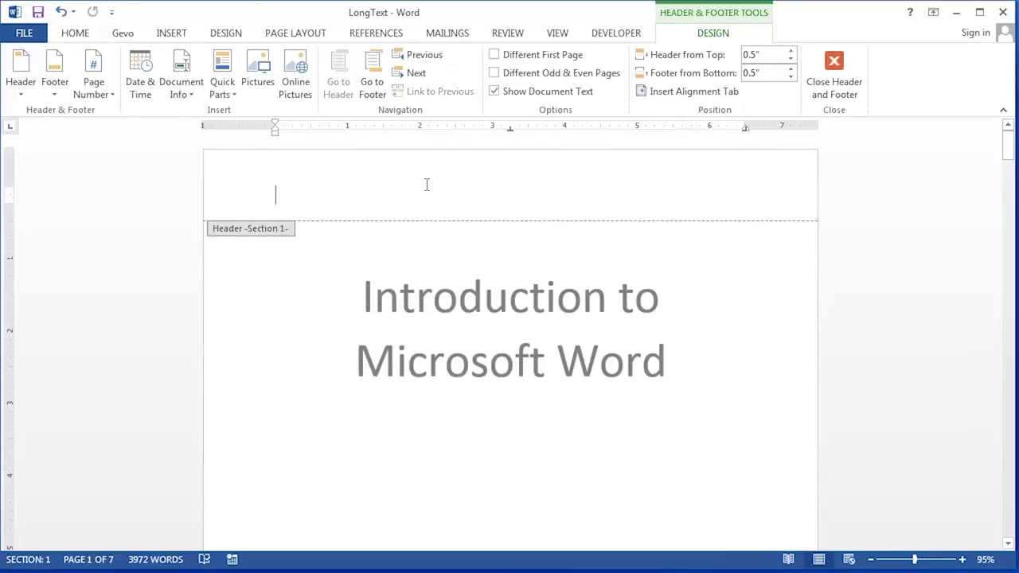
left_click(416, 72)
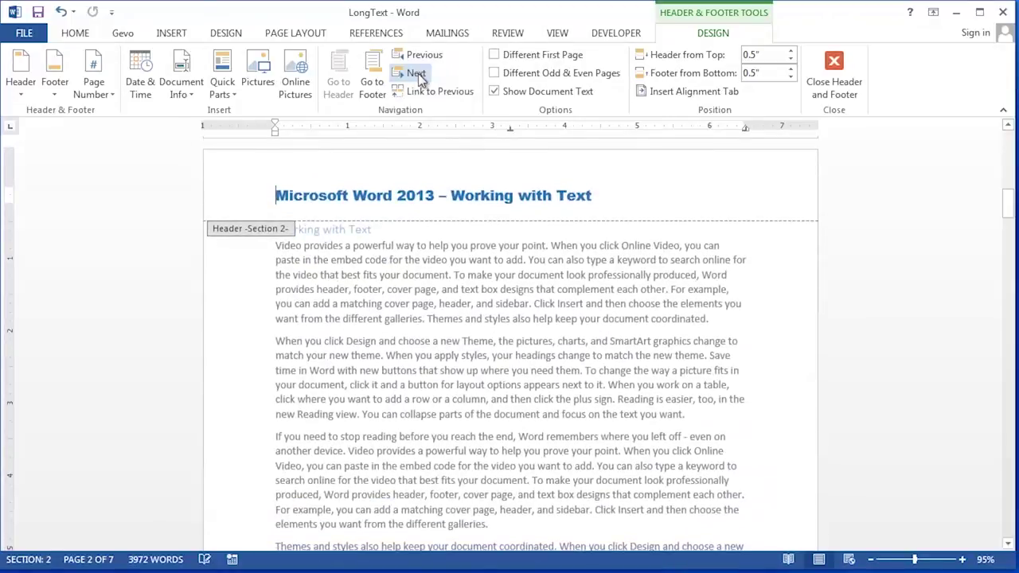
left_click(416, 73)
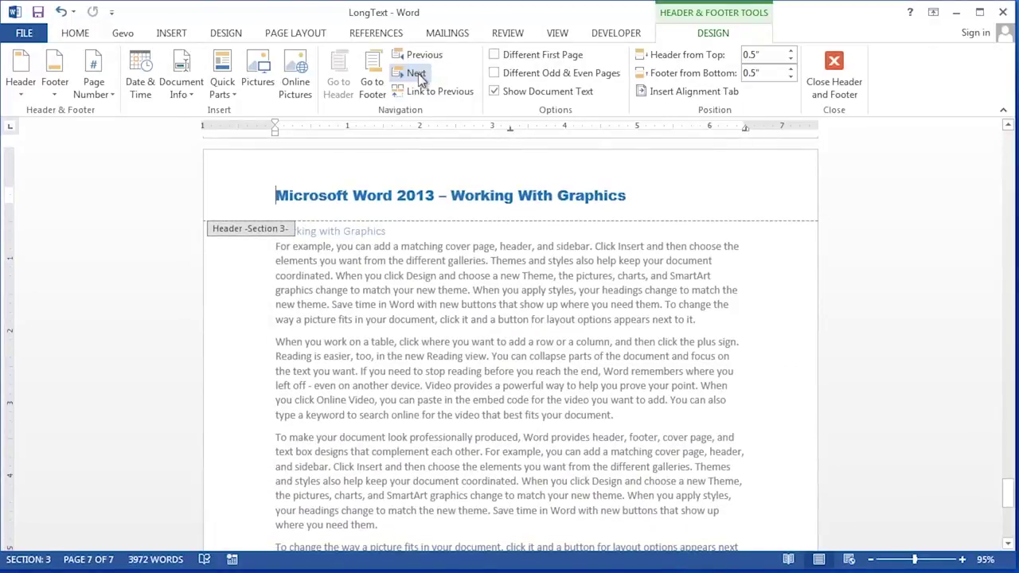
Close header and footer editing and review the document's pages starting from the title page
left_click(827, 79)
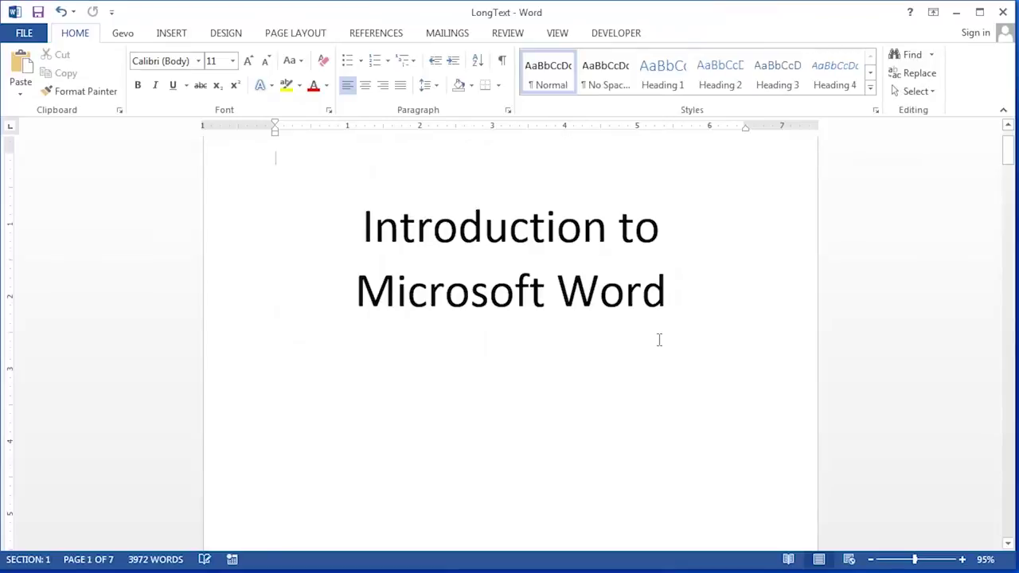
scroll(660, 337, "up", 1)
scroll(658, 342, "down", 4)
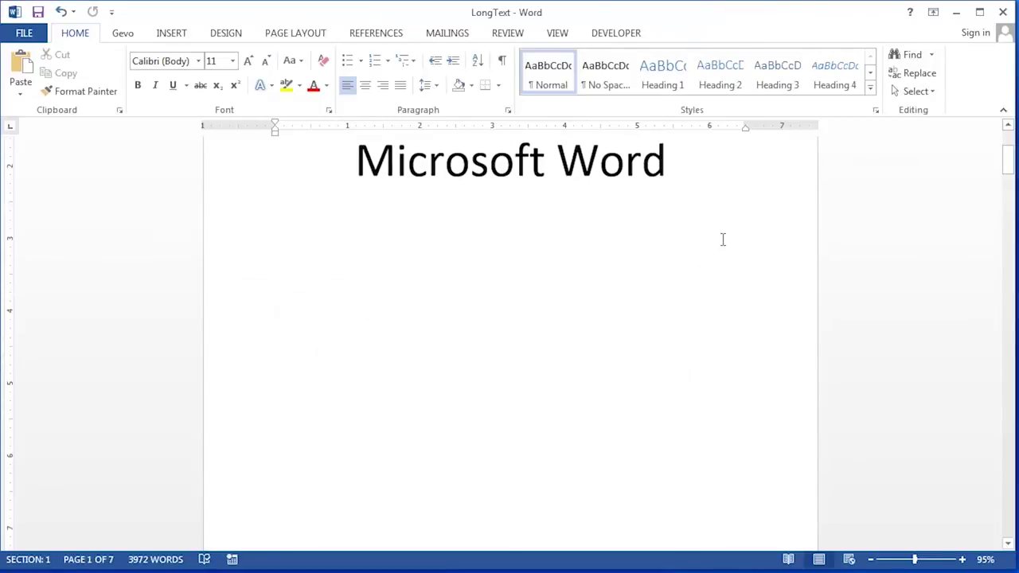